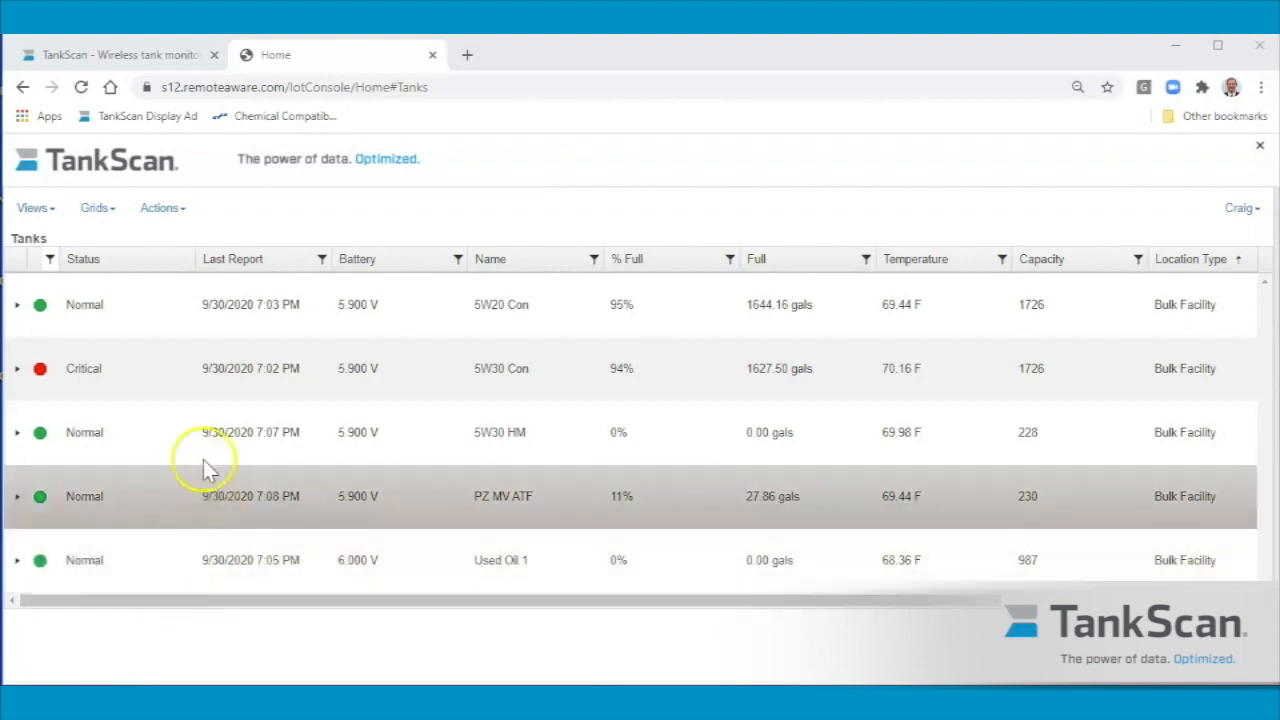
Expand the Used Oil 1 tank, open its provisioning readings and bring up the Full (gals) reading for editing.
left_click(16, 562)
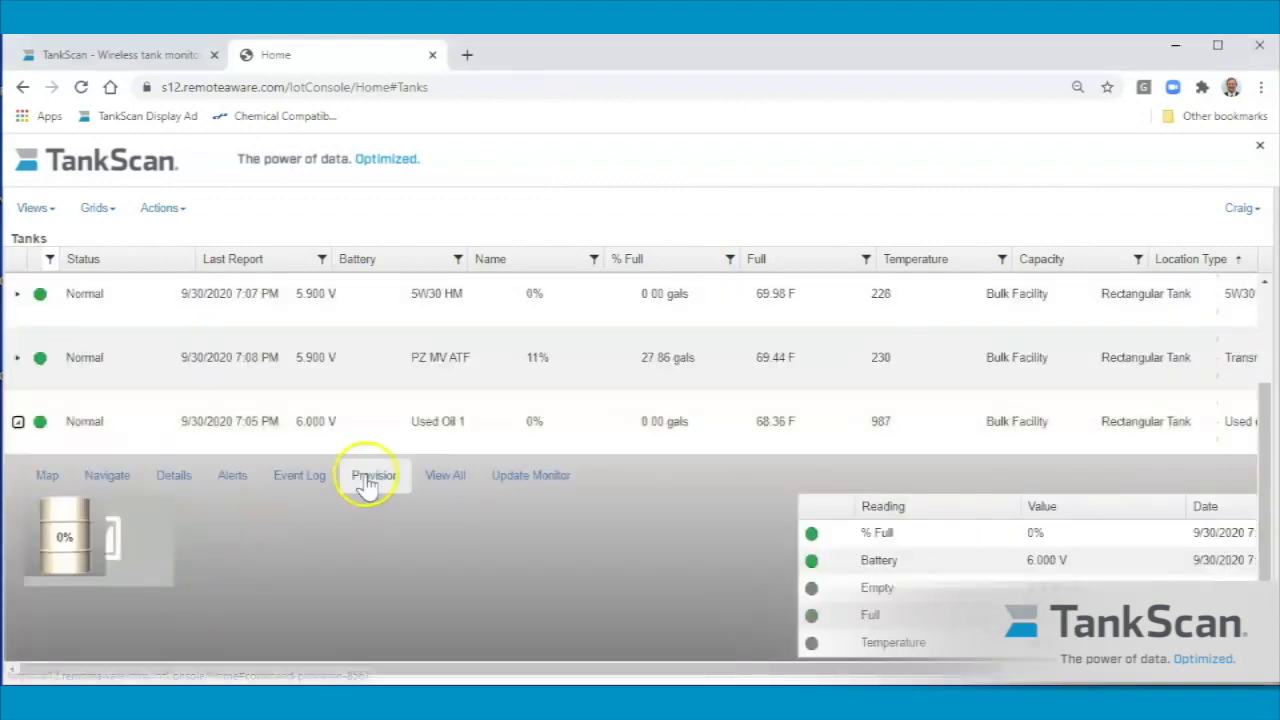
left_click(368, 478)
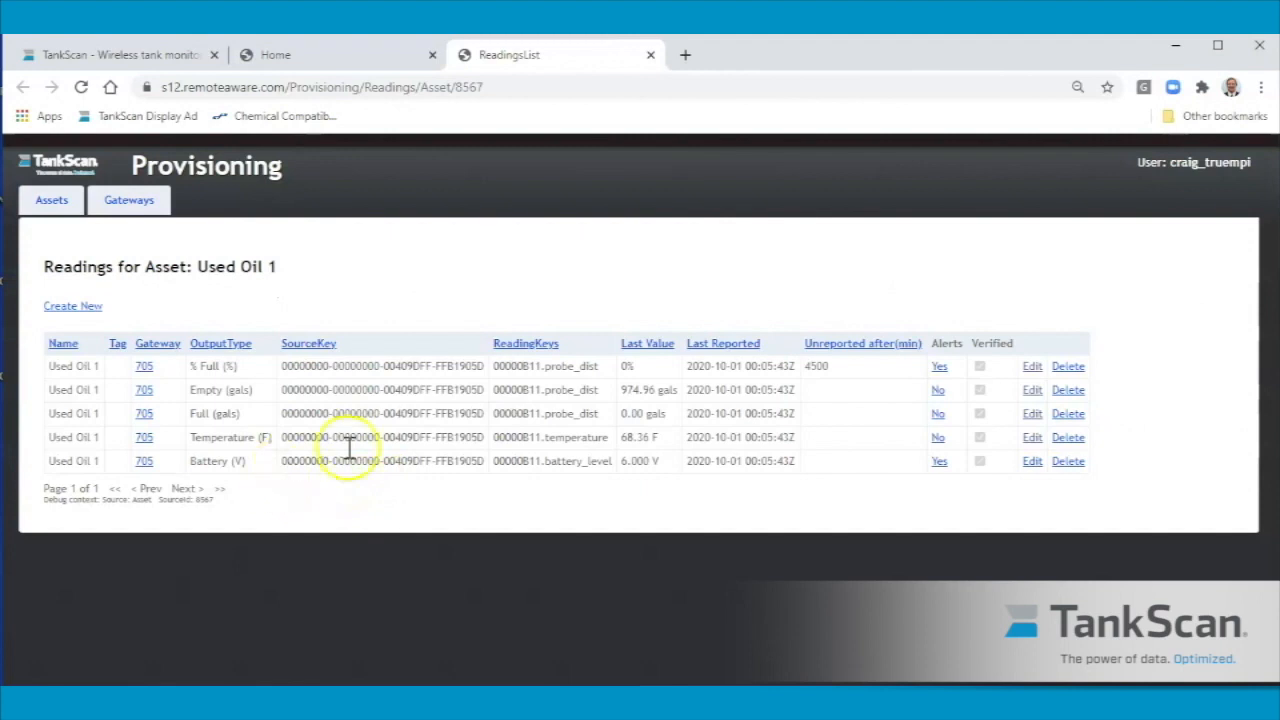
left_click(1033, 414)
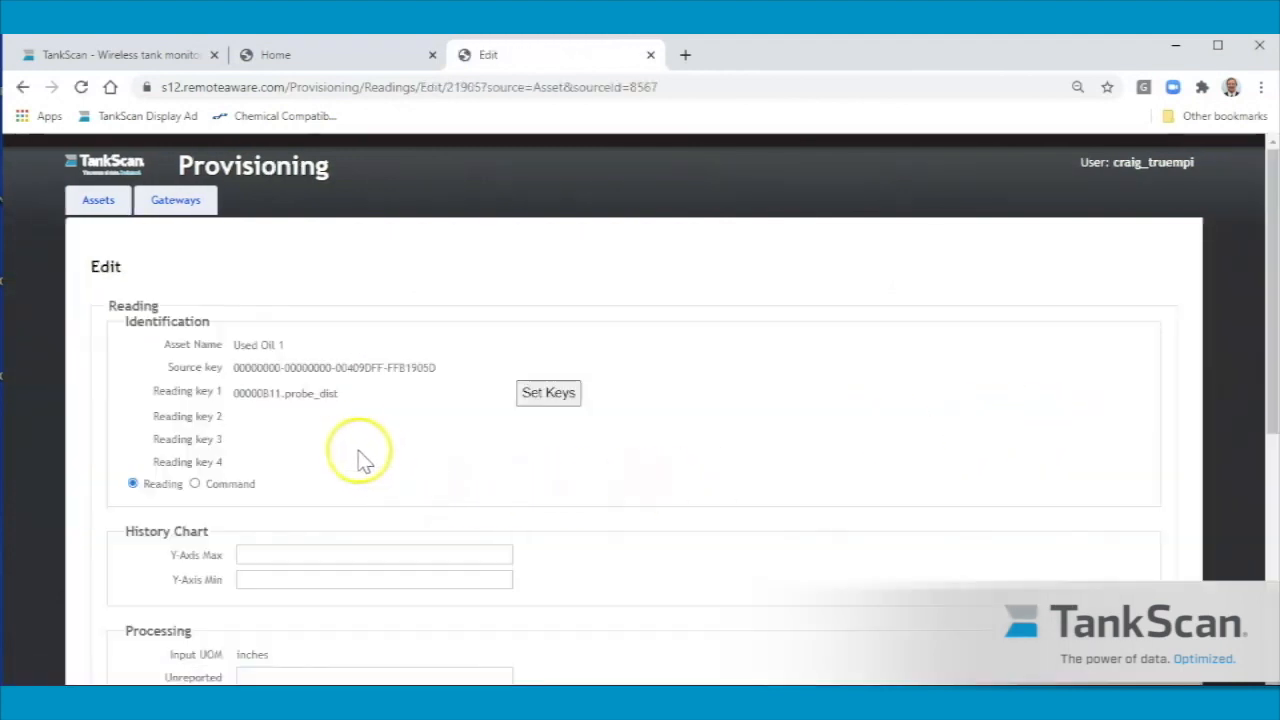
Examine how the Full (gals) lookup table maps input inches to output gallons from start to end, and leave the reading without saving.
scroll(358, 432, "down", 5)
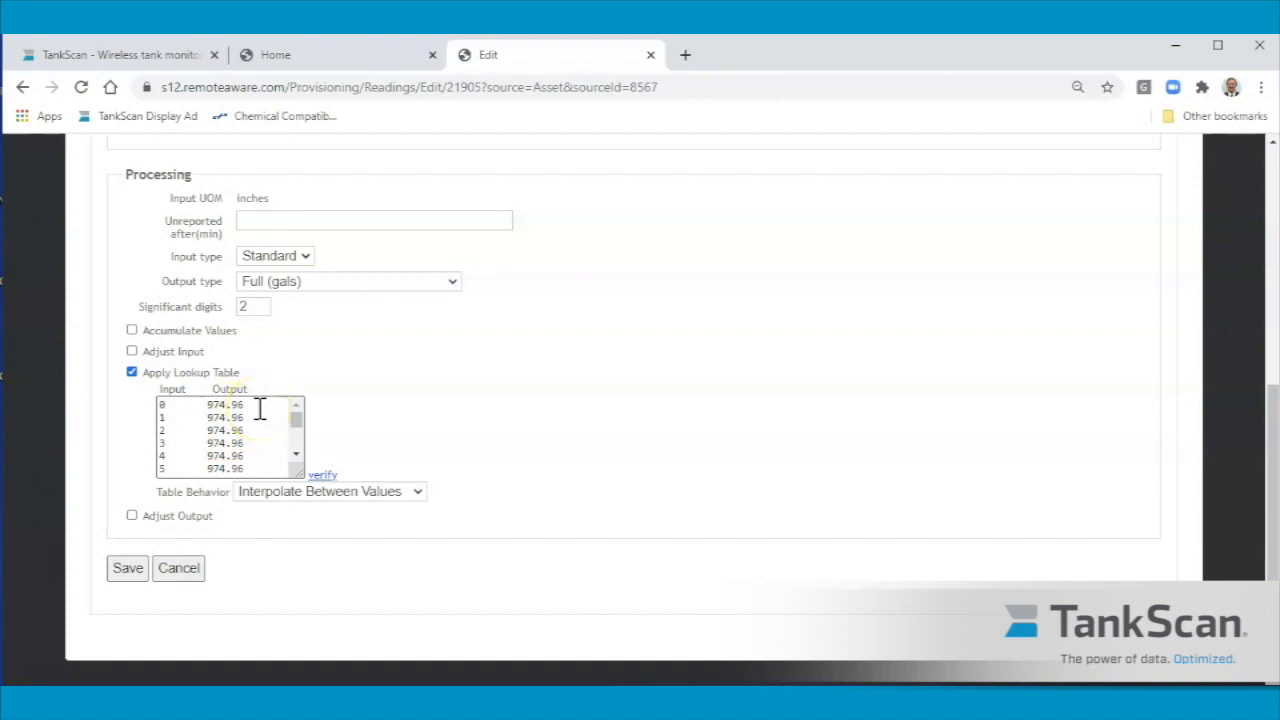
left_click(295, 453)
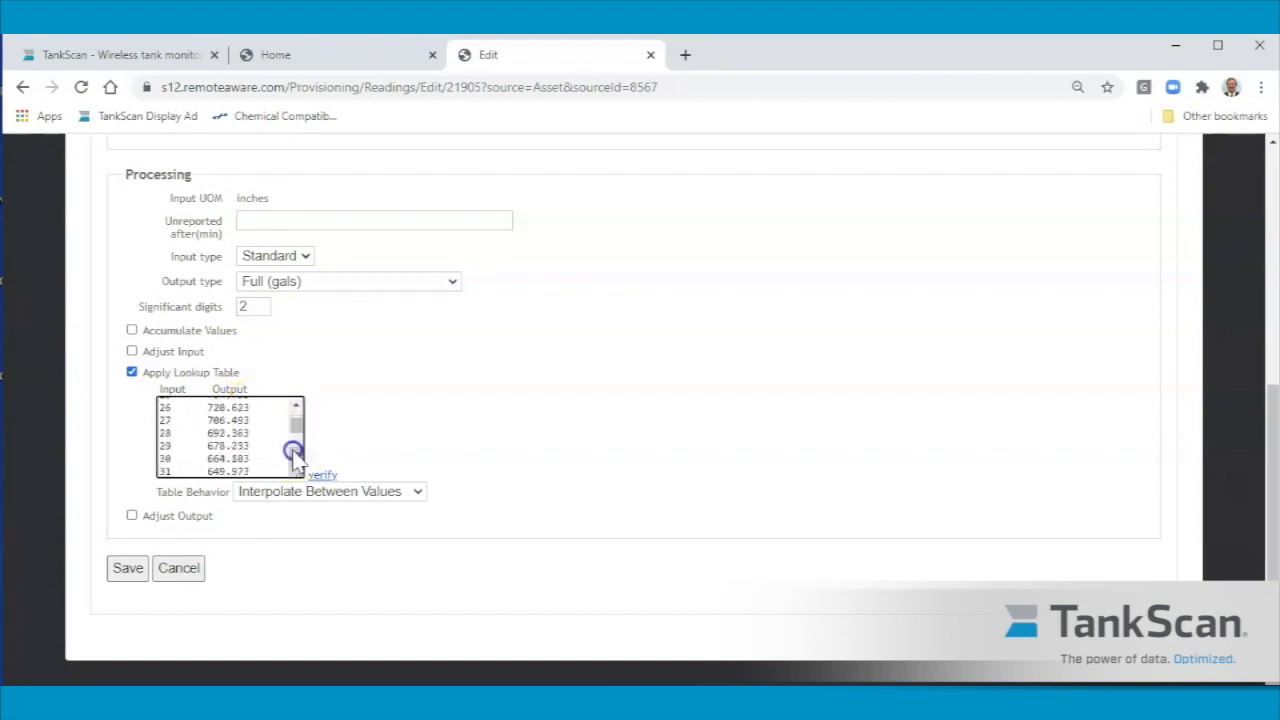
left_click_drag(295, 453, 295, 453)
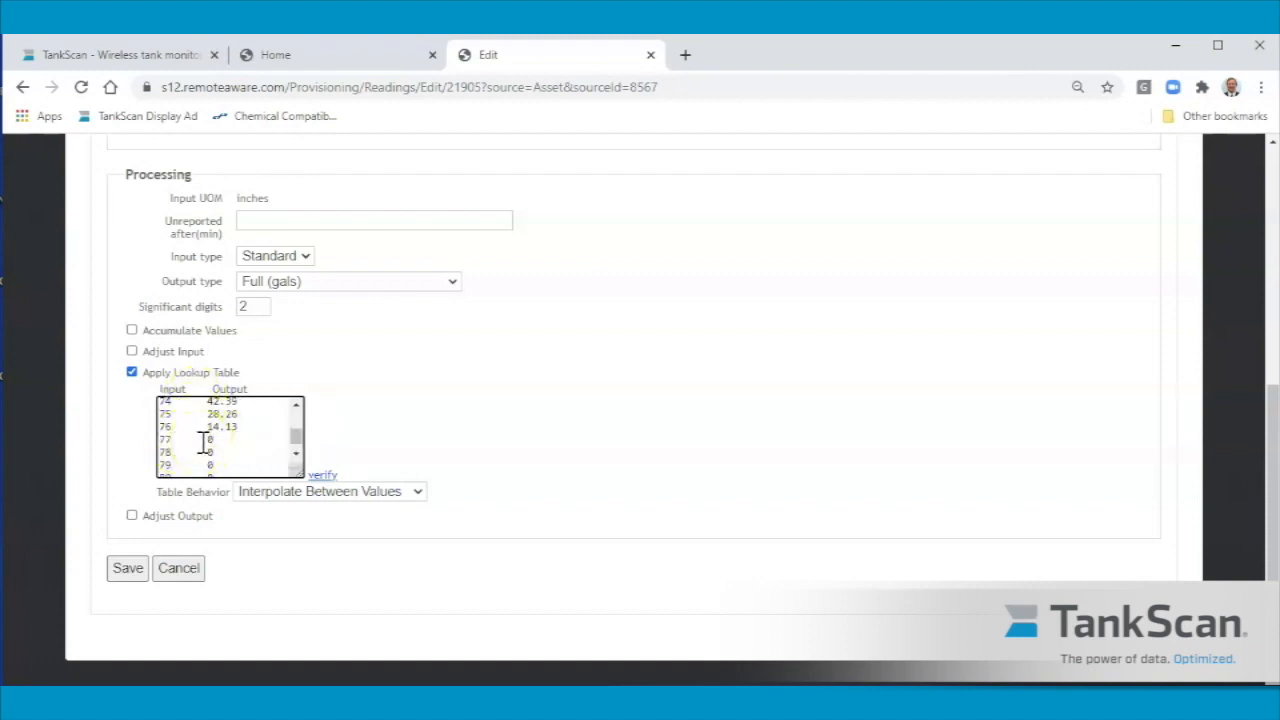
left_click_drag(297, 440, 297, 416)
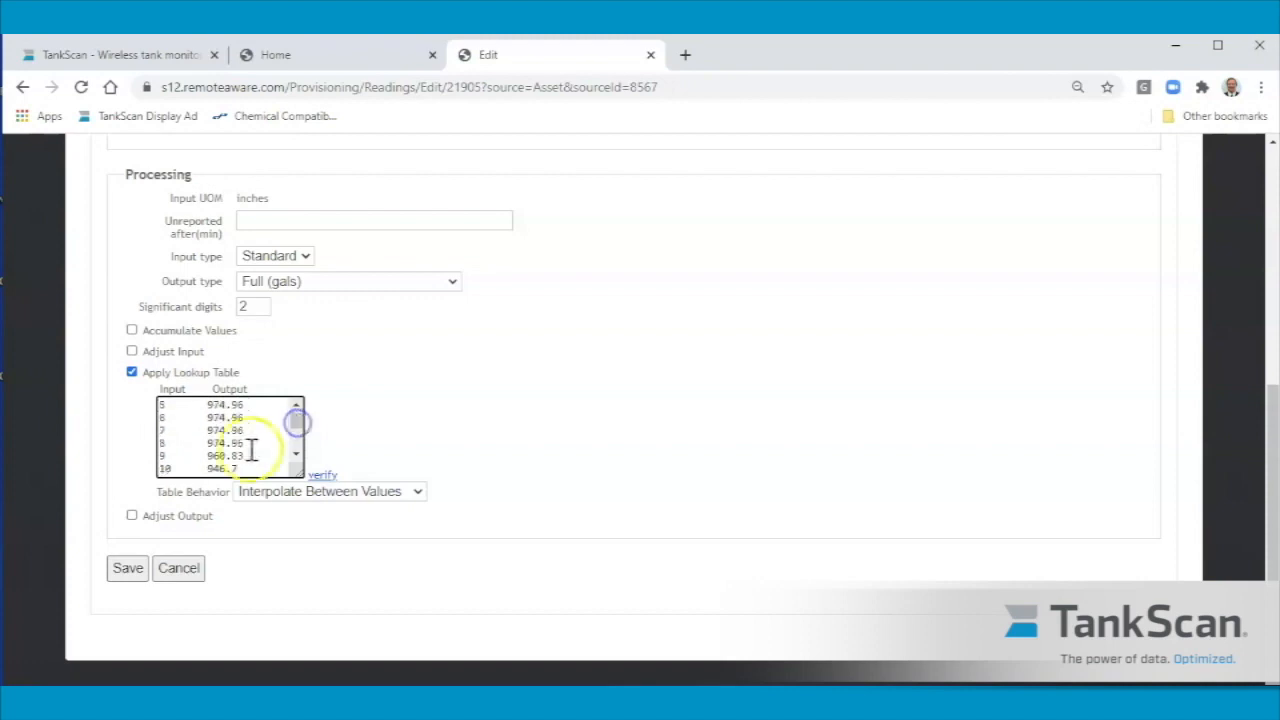
left_click(210, 455)
left_click(296, 406)
left_click(296, 406)
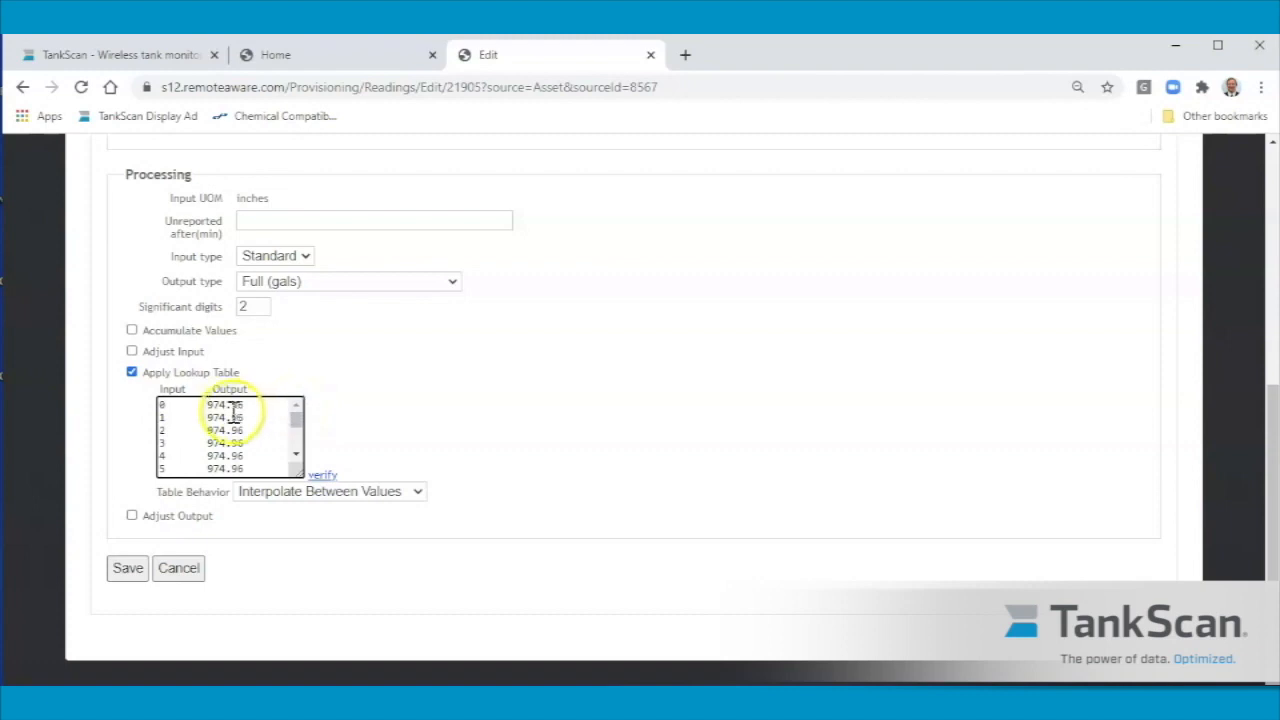
left_click(296, 454)
left_click(296, 454)
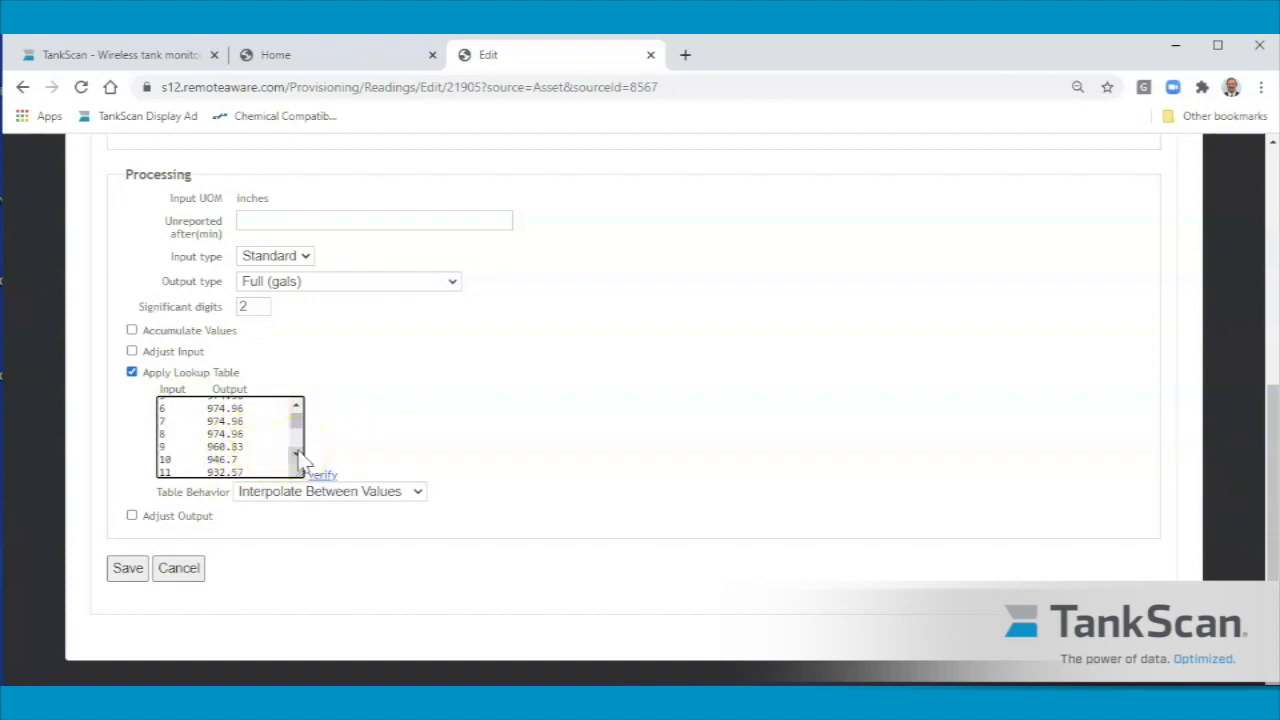
left_click(179, 567)
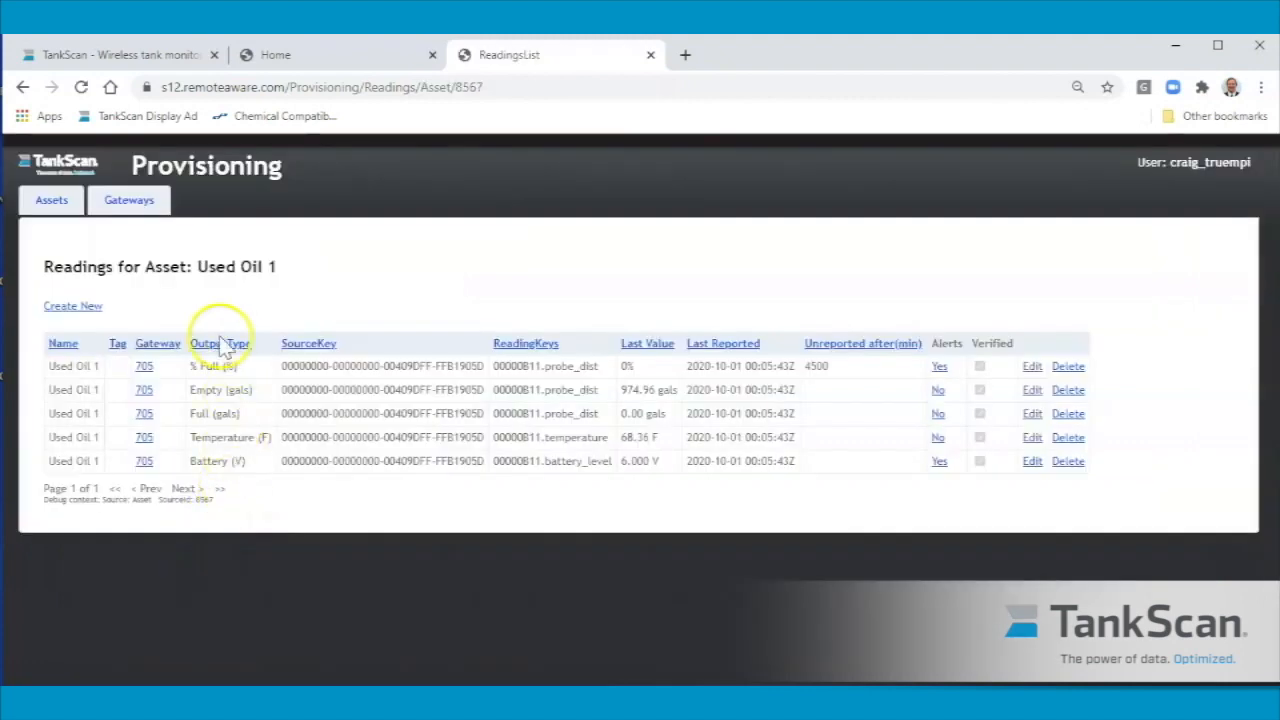
Open the % Full (%) reading, examine its lookup table of inches against percent, and leave it without saving.
left_click(1032, 366)
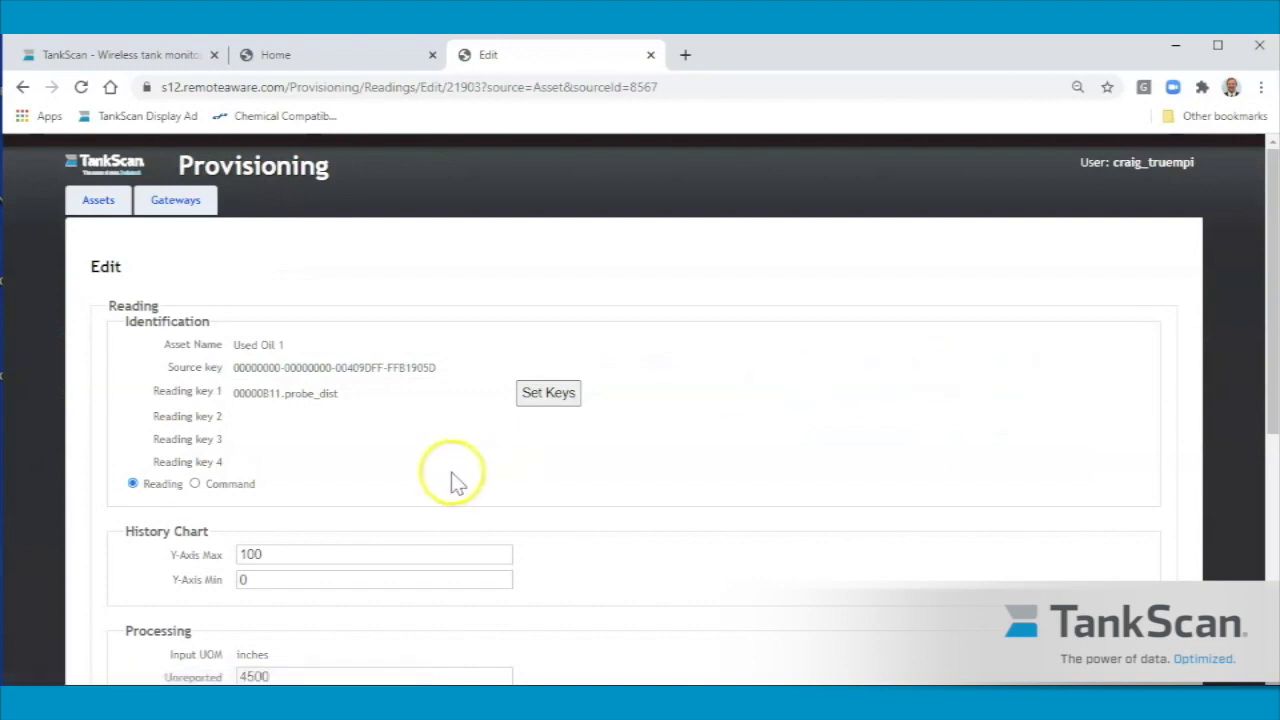
scroll(408, 466, "down", 5)
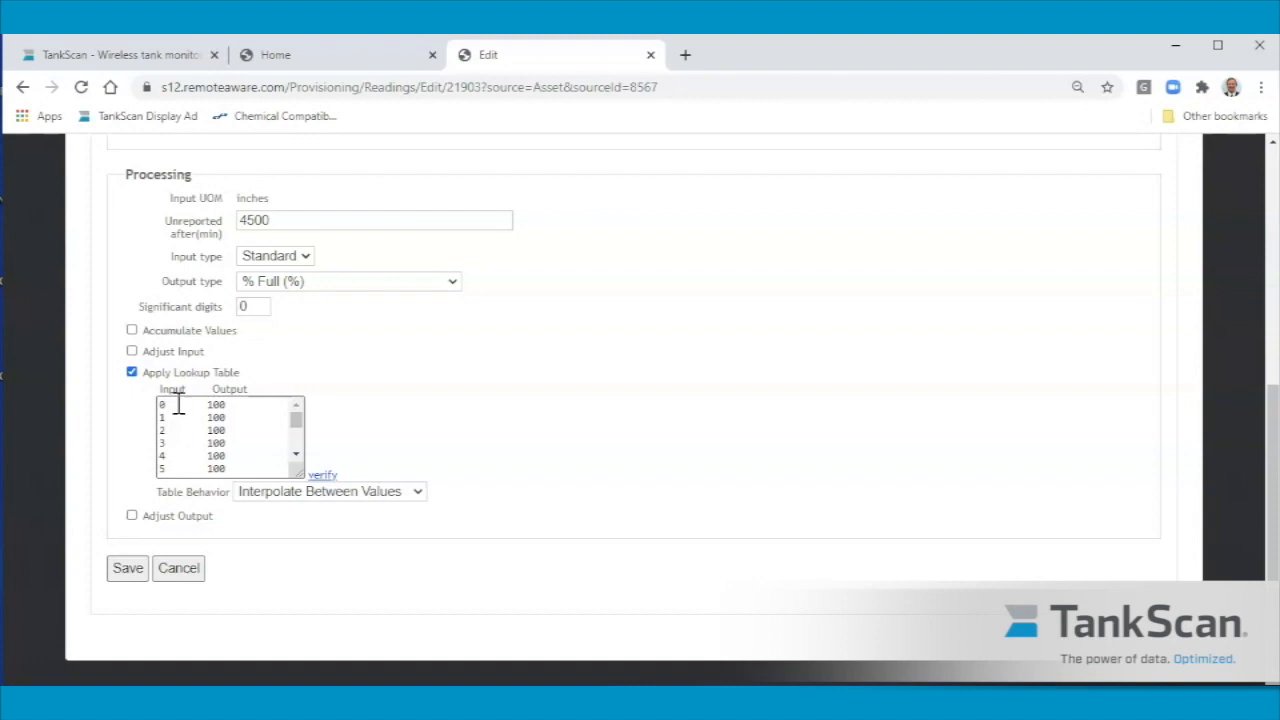
left_click(296, 455)
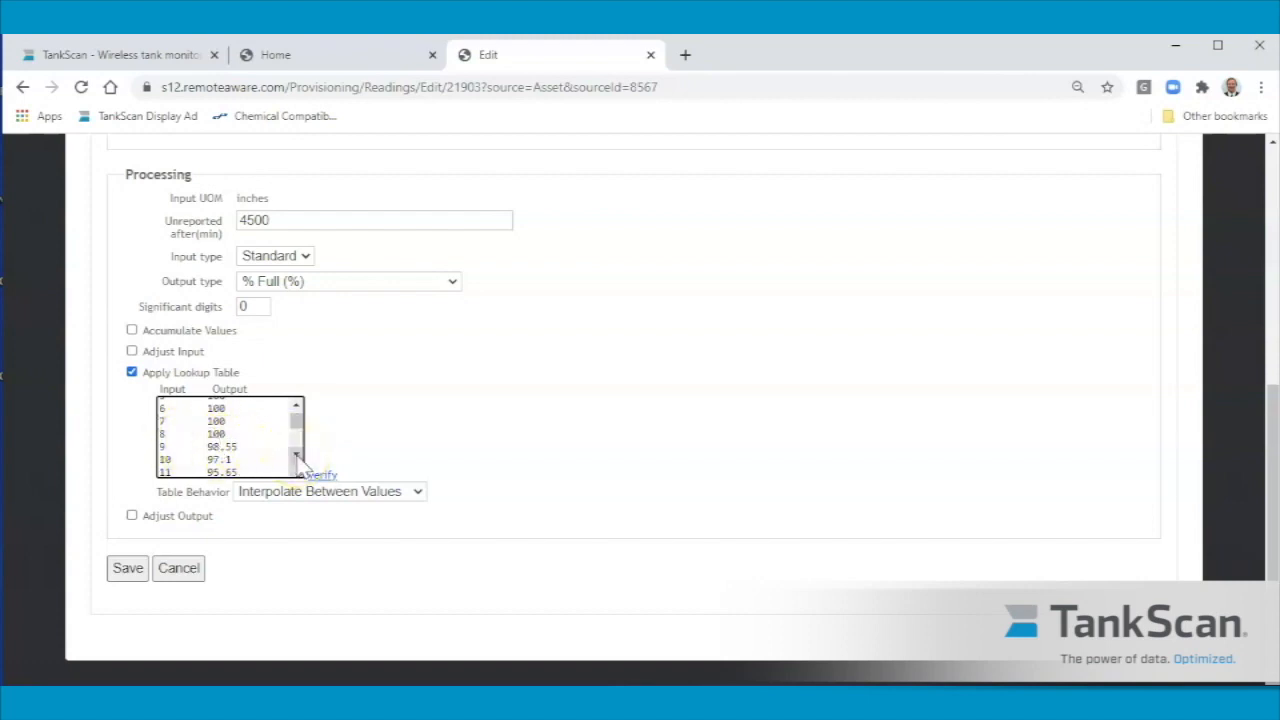
left_click_drag(296, 455, 296, 455)
left_click(296, 405)
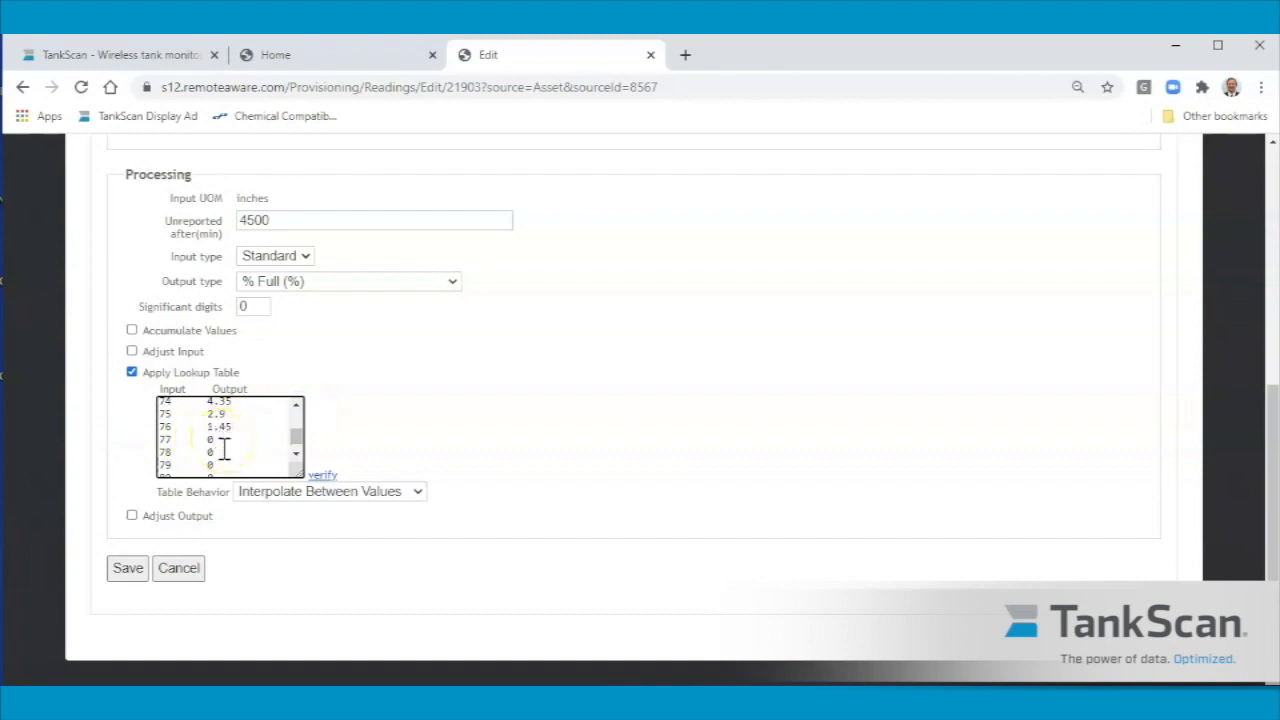
left_click(178, 567)
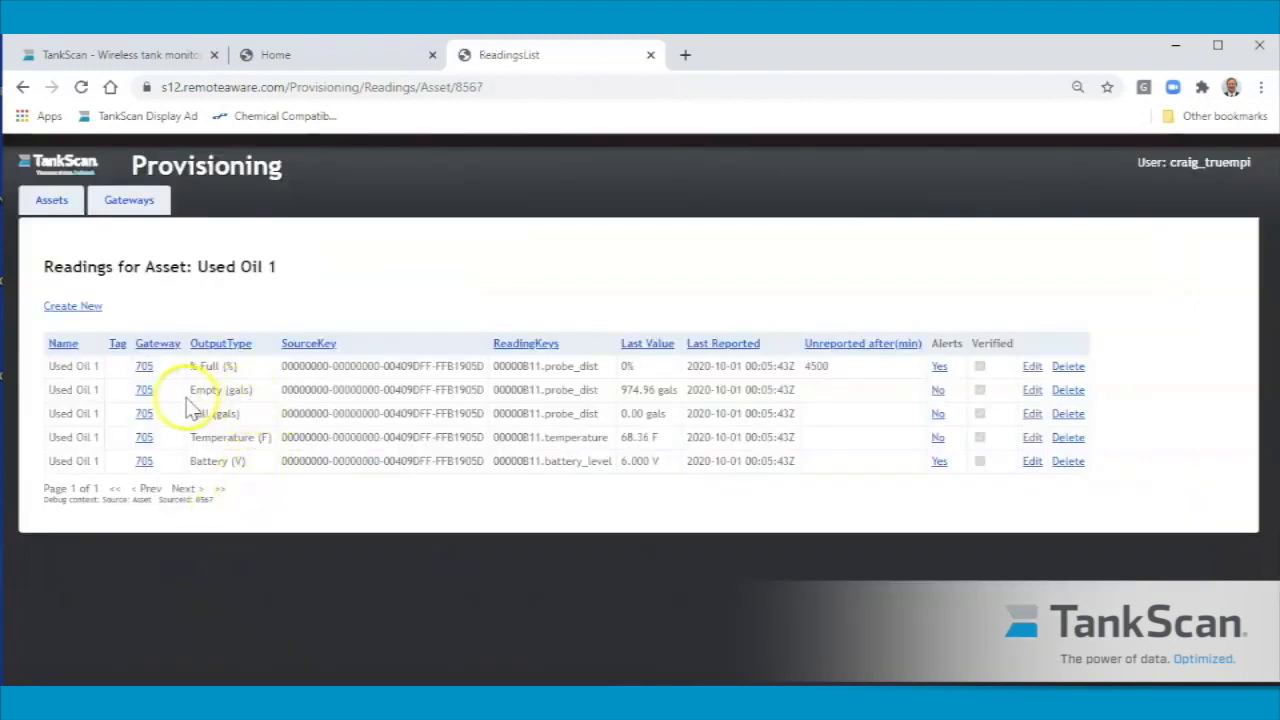
Open the Empty (gals) reading and examine its lookup table of inches against remaining gallons.
left_click(1032, 393)
scroll(435, 497, "down", 5)
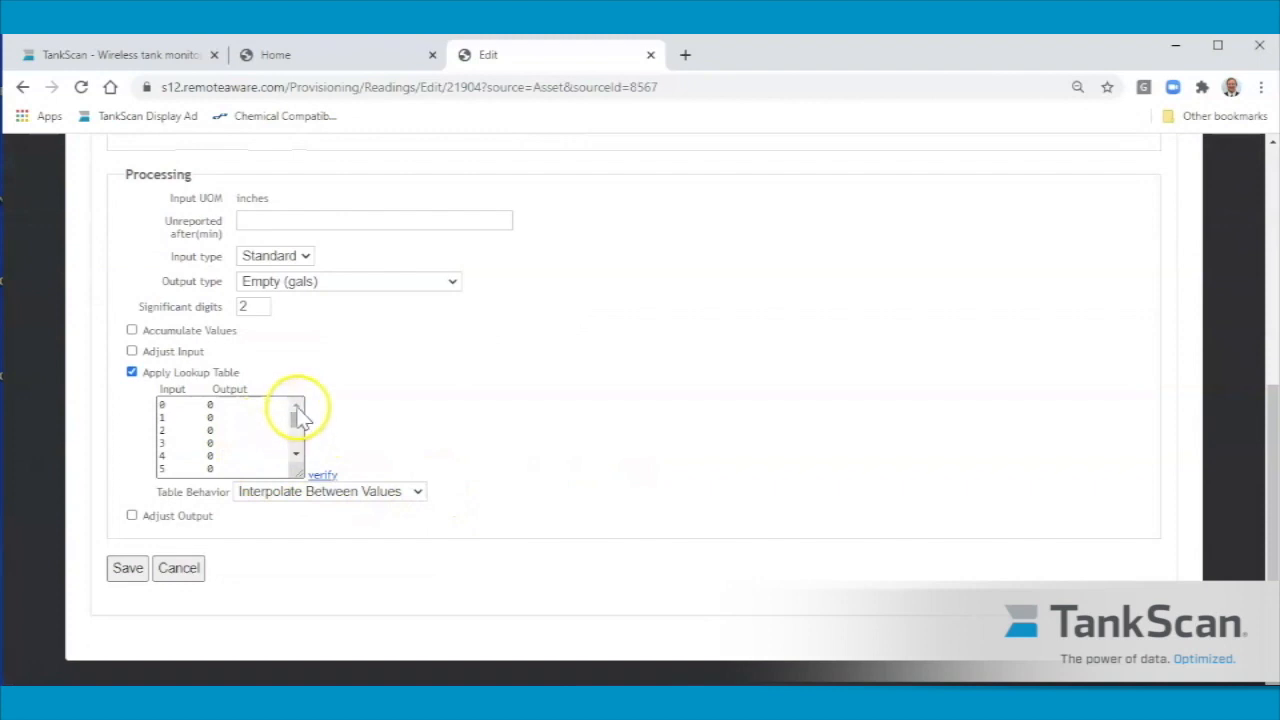
left_click(296, 455)
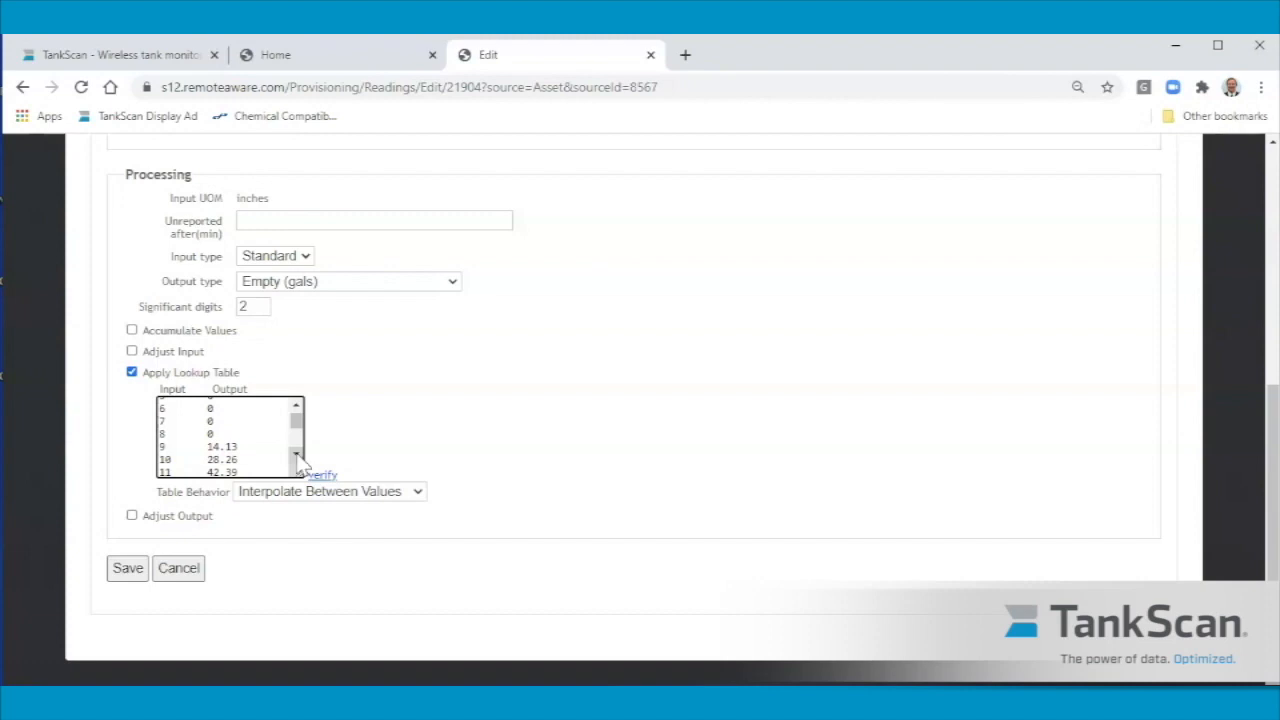
left_click_drag(296, 455, 296, 455)
left_click_drag(296, 407, 302, 418)
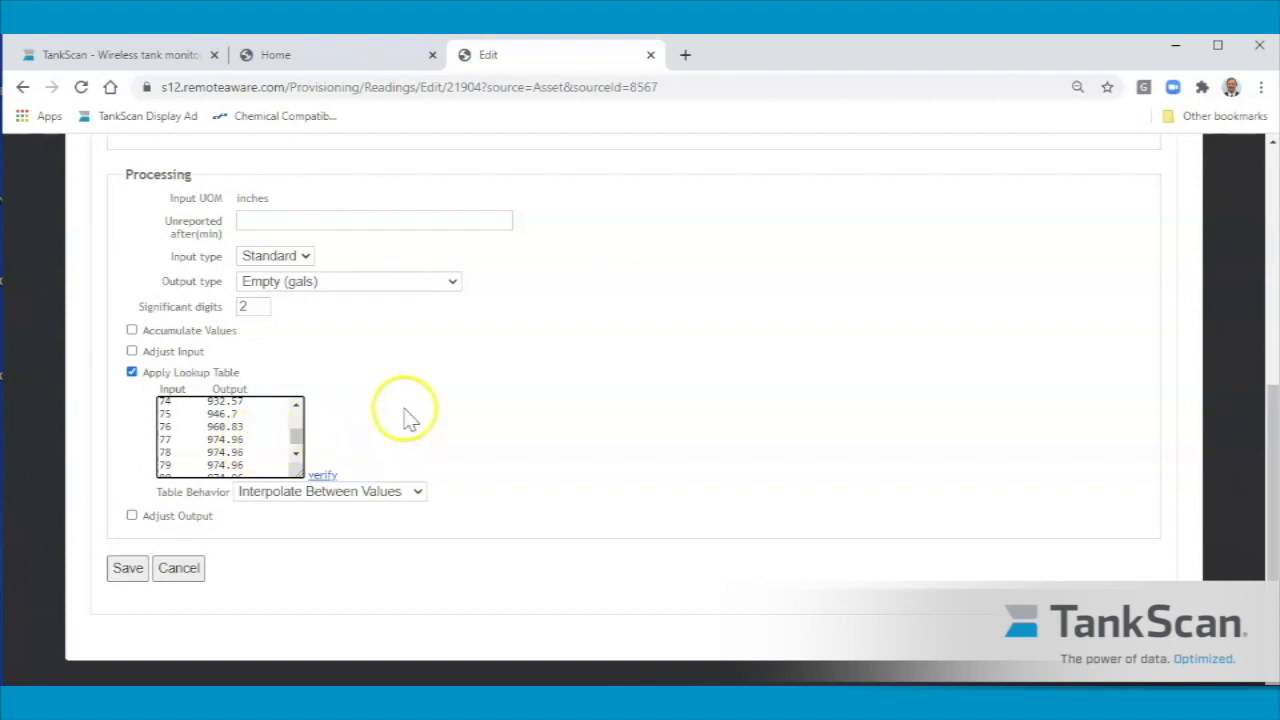
left_click(2, 105)
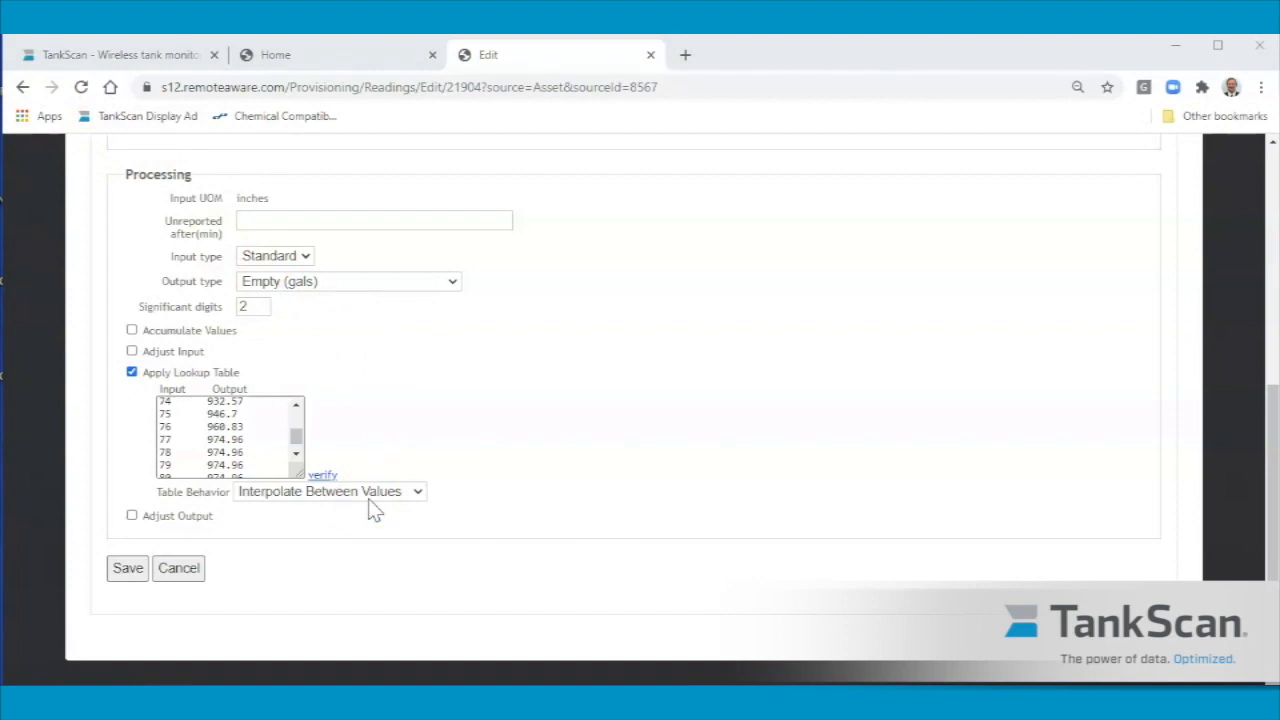
Select all rows of the Empty (gals) lookup table from input 0 to 87, and leave the reading without saving.
left_click_drag(296, 440, 297, 412)
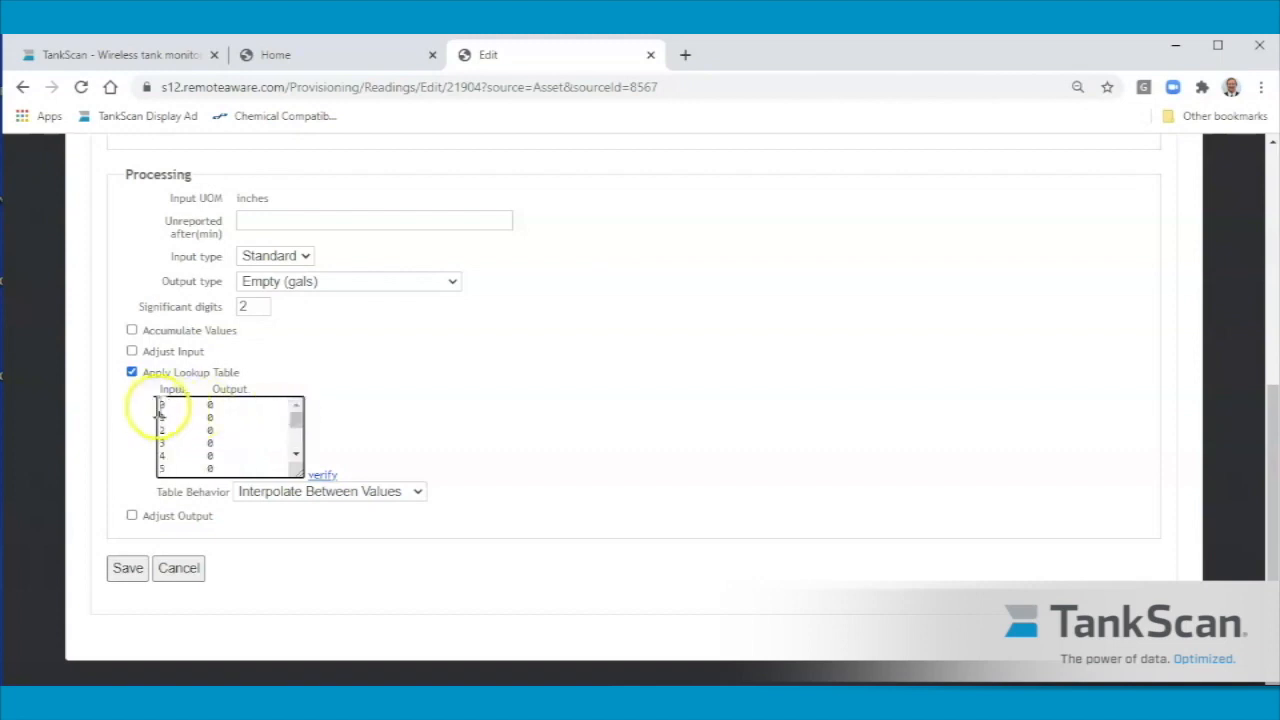
left_click(158, 407)
left_click_drag(158, 407, 234, 541)
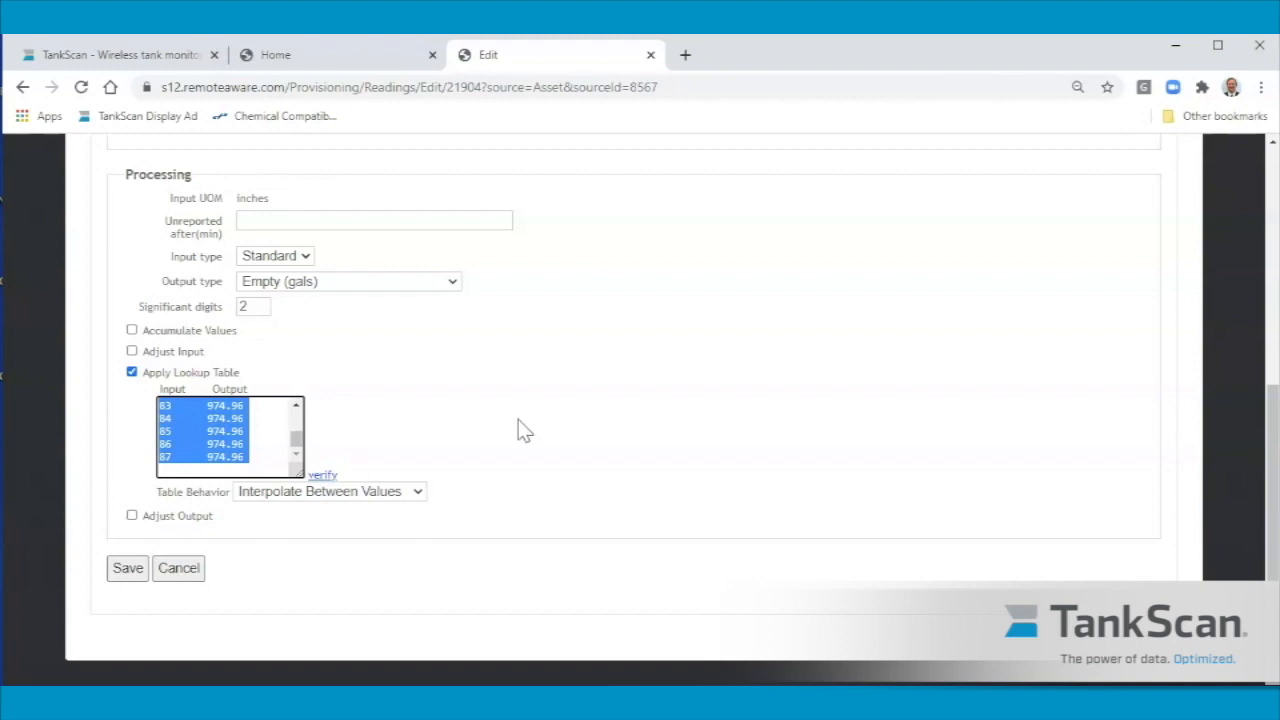
left_click(179, 567)
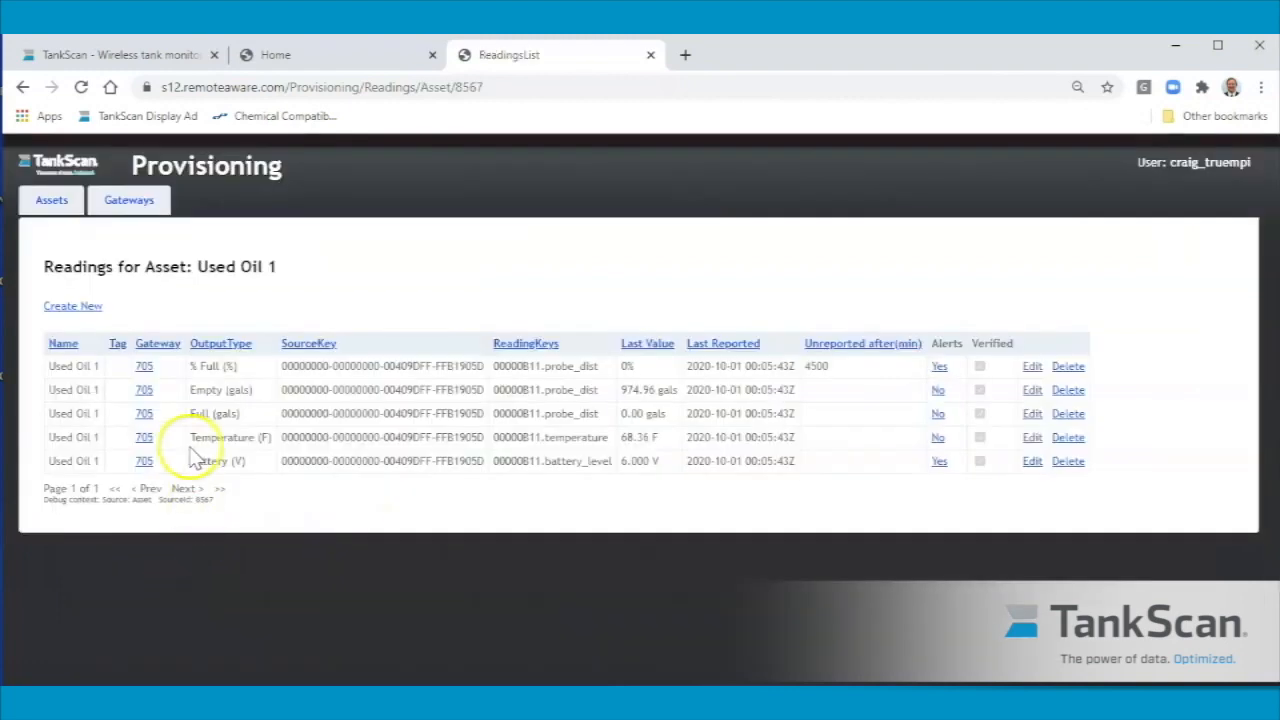
Open the Temperature (F) reading and examine its input adjustment formula with the offset, scale and adder.
left_click(1031, 440)
scroll(386, 529, "down", 3)
scroll(386, 529, "down", 3)
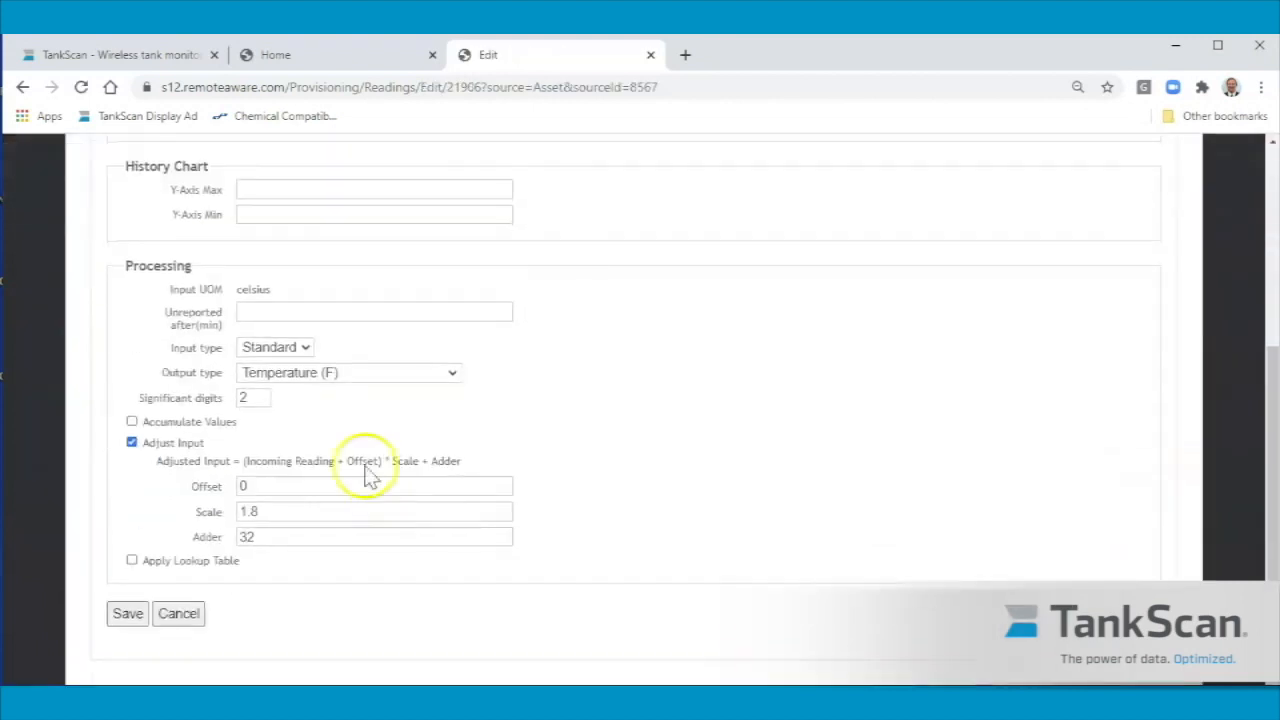